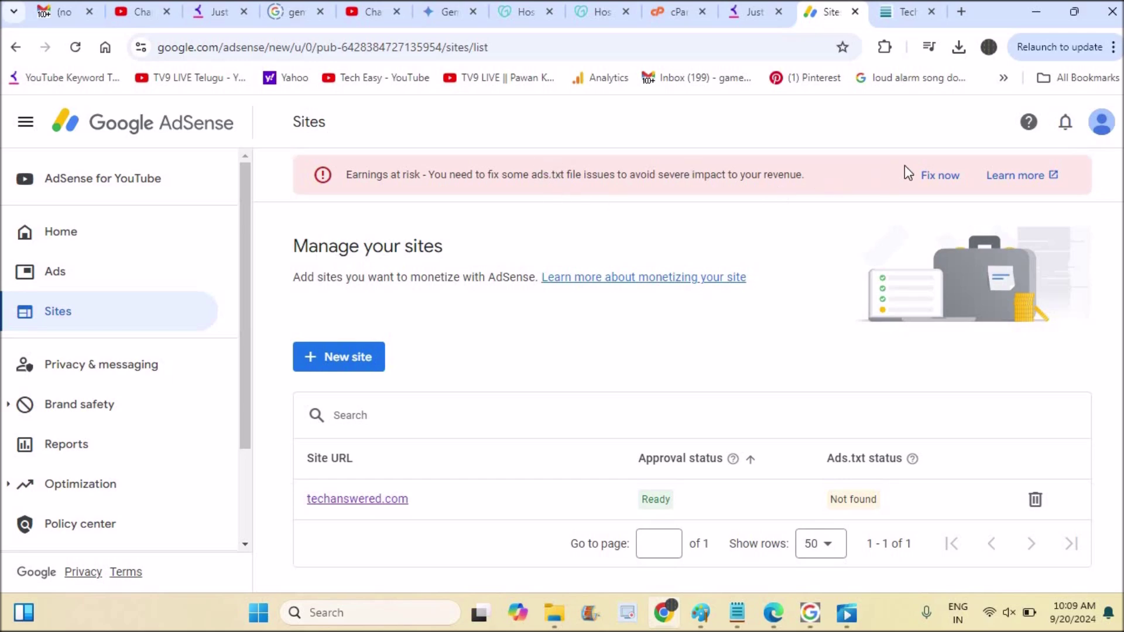
Open the details of techanswered.com from the AdSense list of sites
left_click(937, 179)
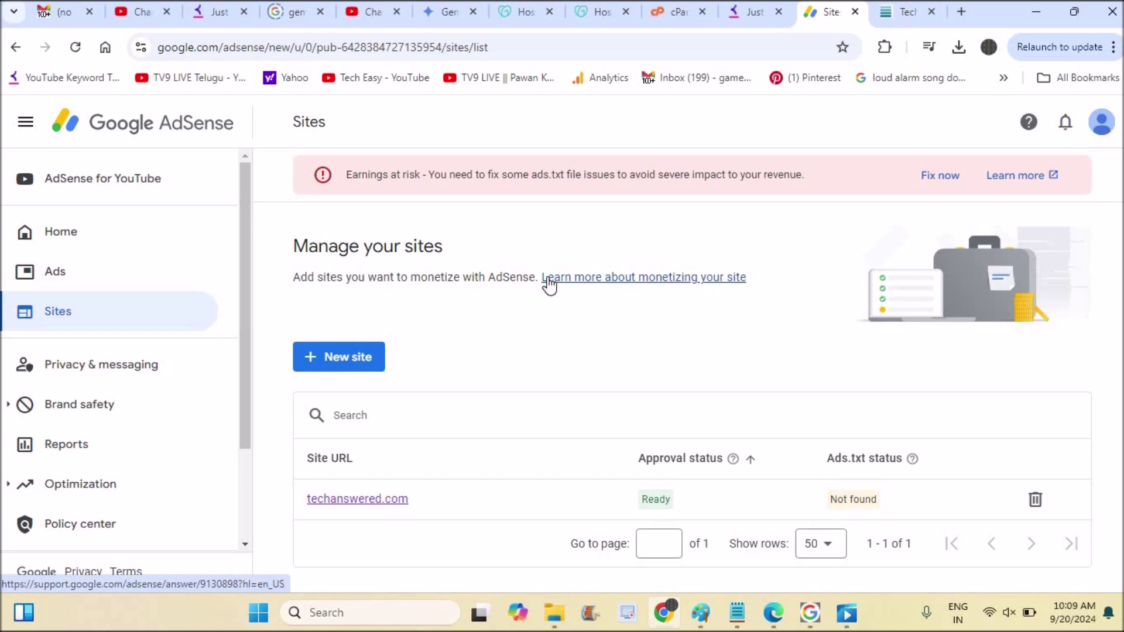
left_click(380, 499)
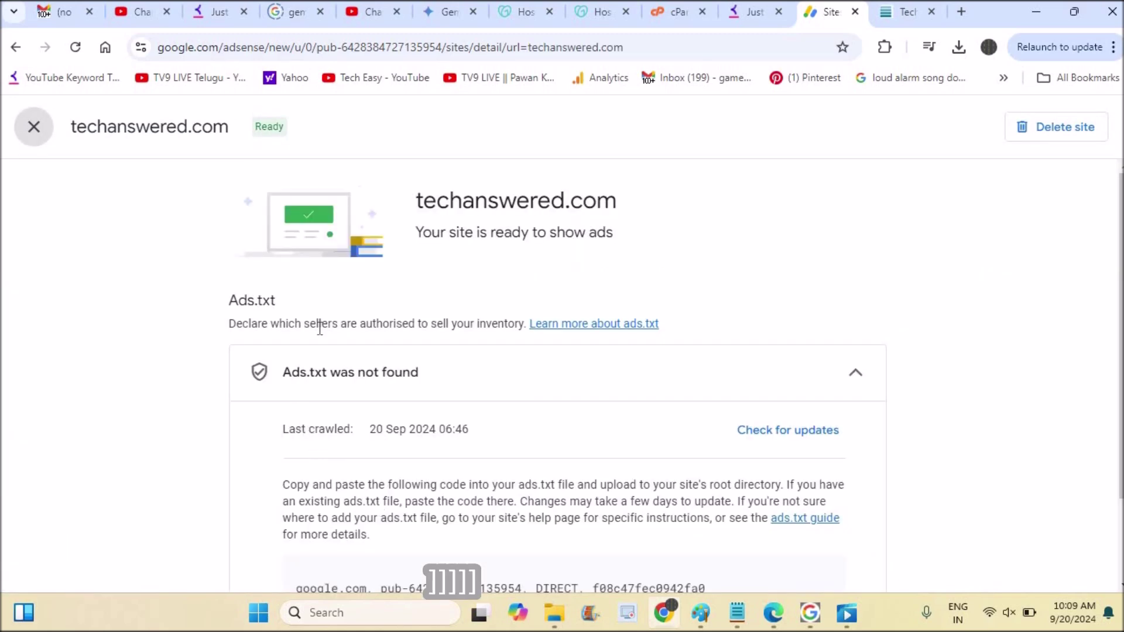
Load techanswered.com/ads.txt in the website's browser tab to check whether the file exists
left_click(898, 15)
left_click(295, 53)
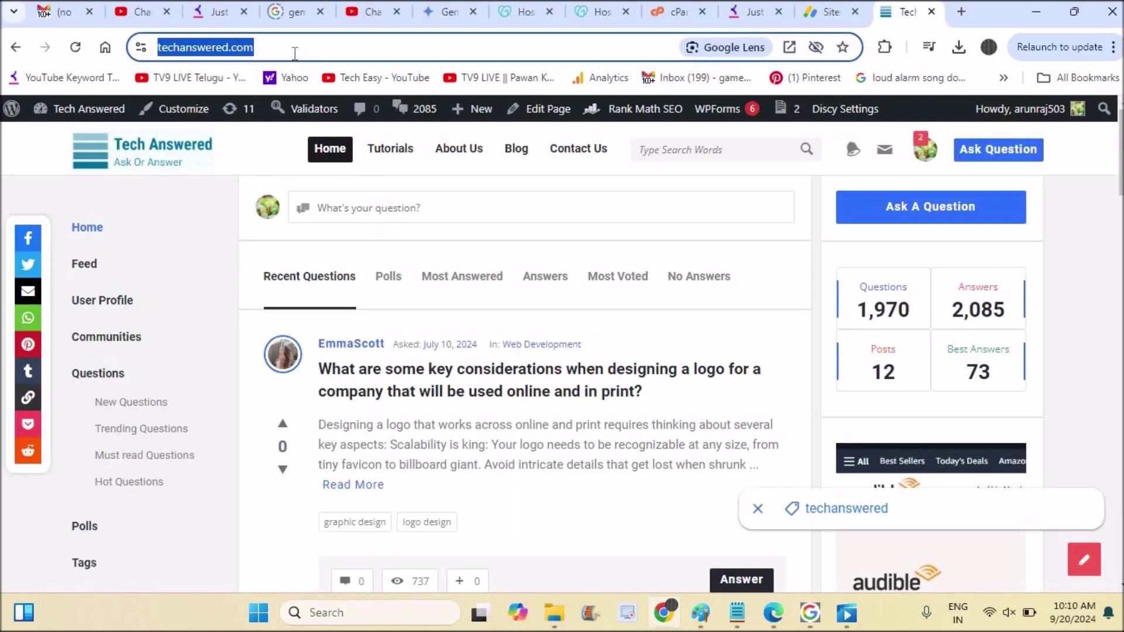
left_click(295, 54)
type("//")
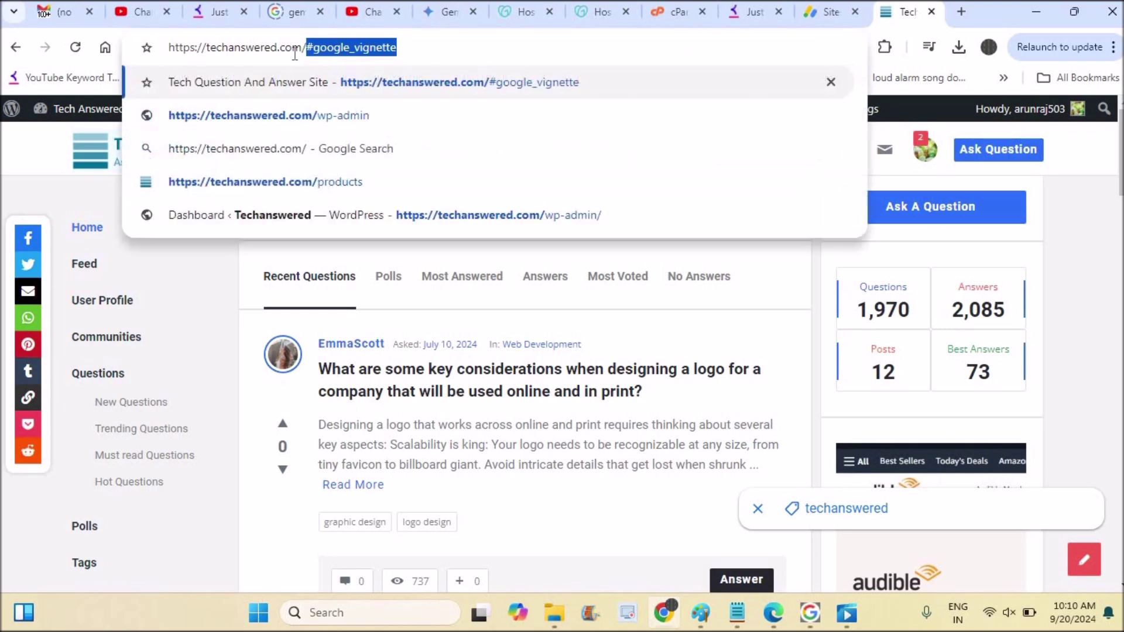
type("ads")
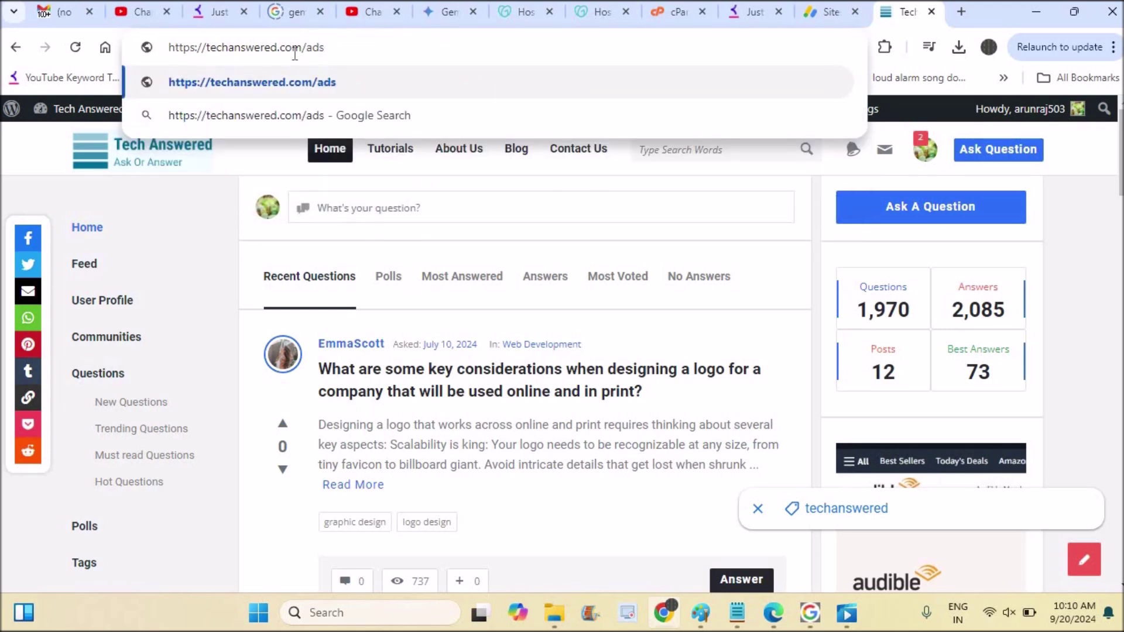
type(".txt")
key("Return")
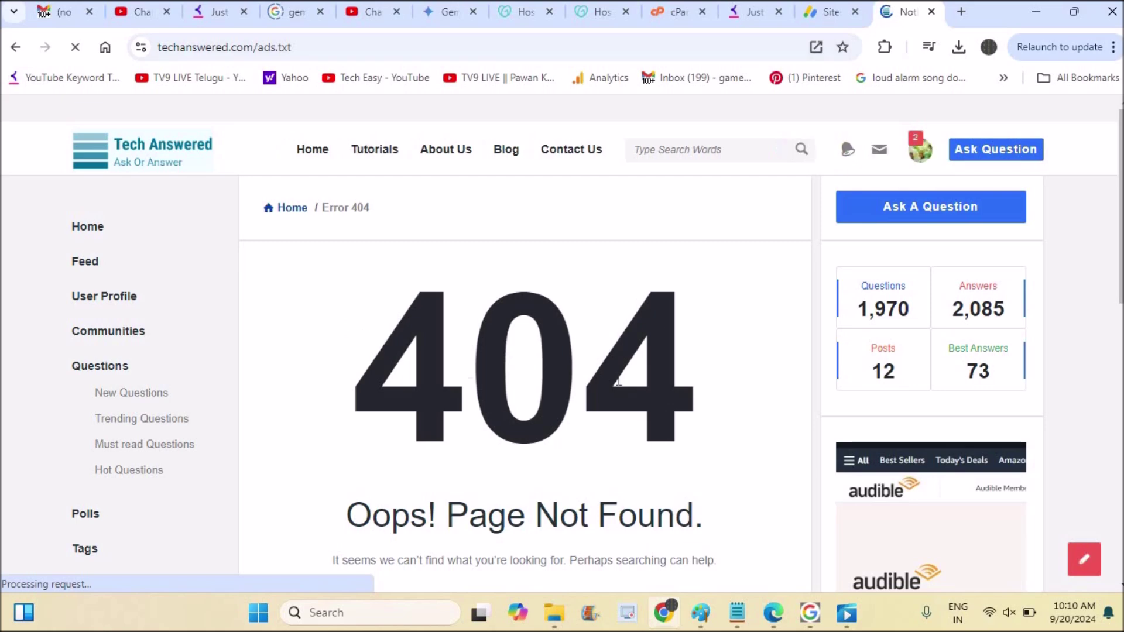
Return to the AdSense details of techanswered.com and copy the provided ads.txt code
left_click(824, 12)
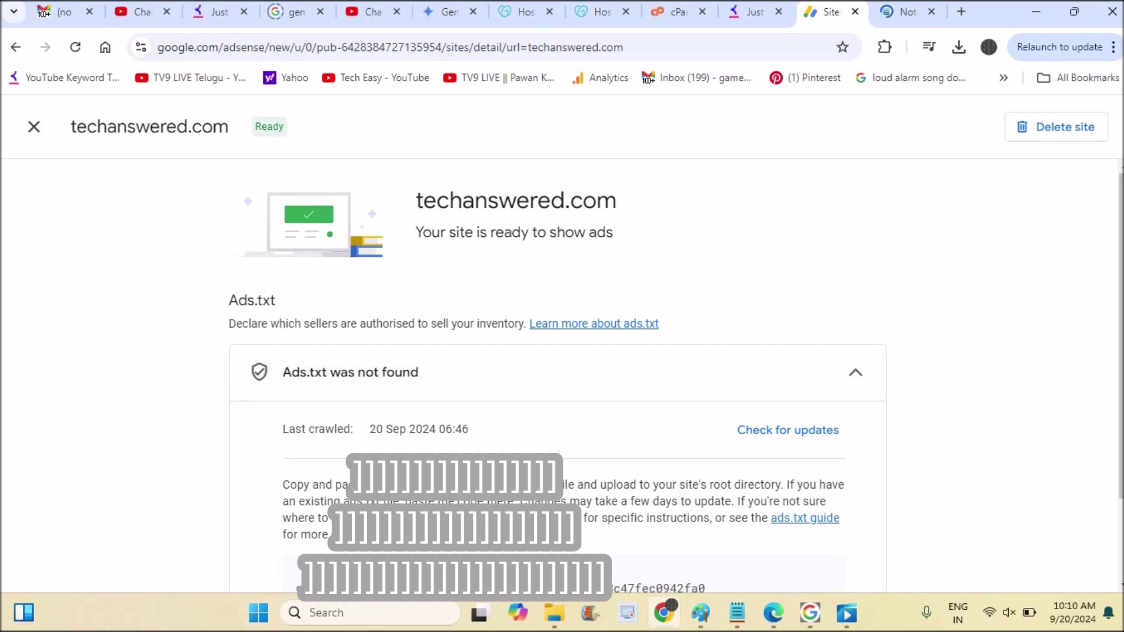
scroll(981, 507, "down", 2)
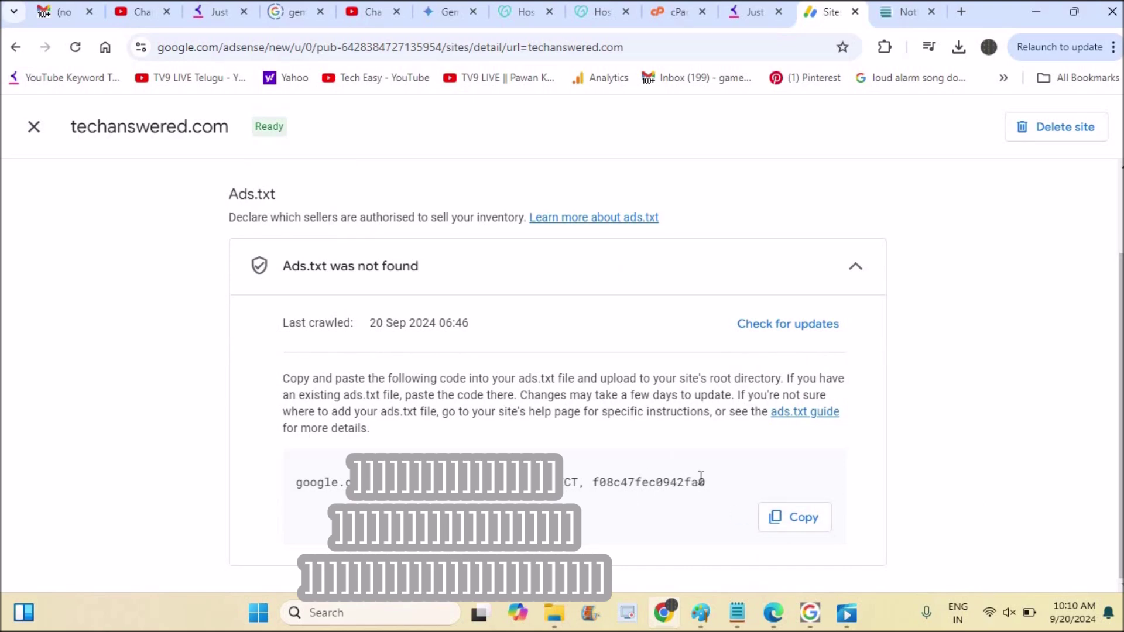
left_click(781, 523)
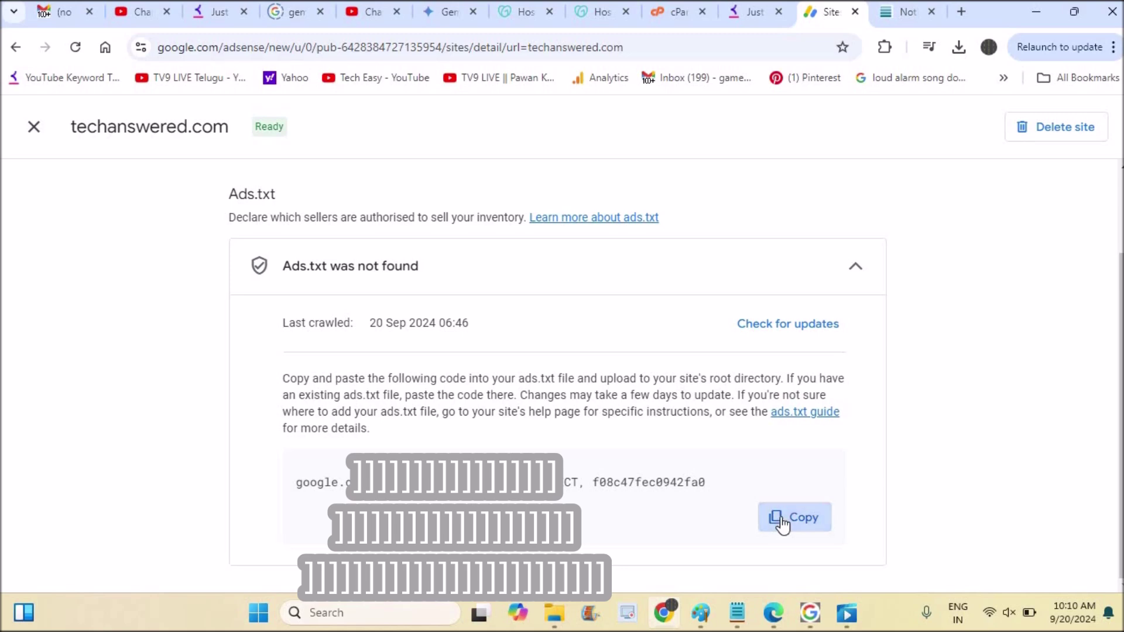
Switch to Notepad and paste the copied ads.txt code into a new blank document
left_click(737, 613)
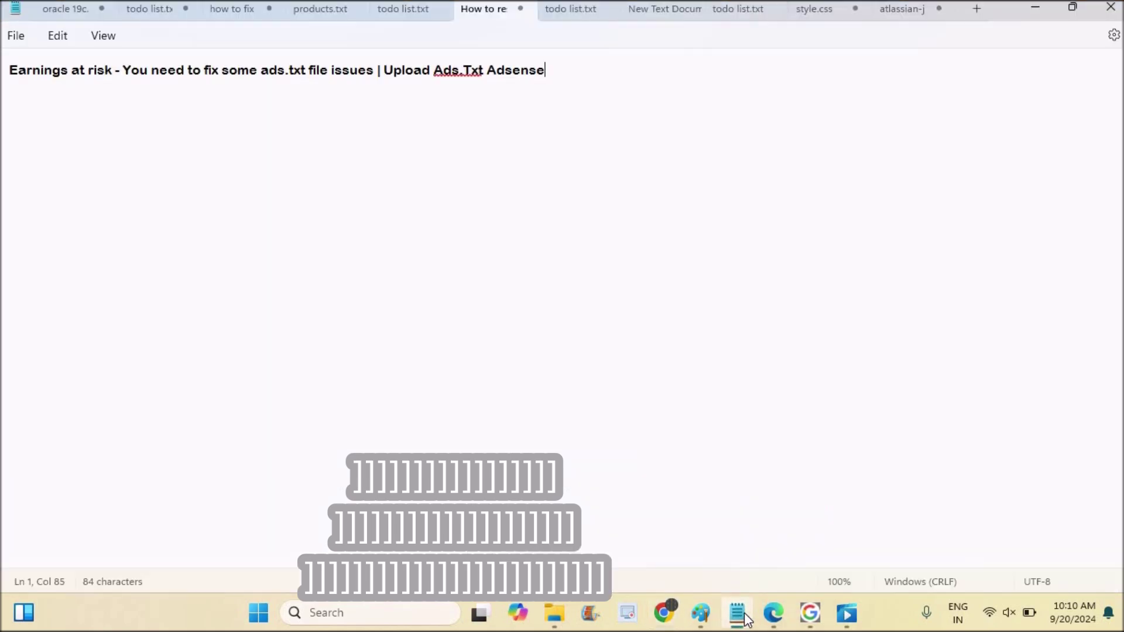
key("Return")
key("Return")
key("Return")
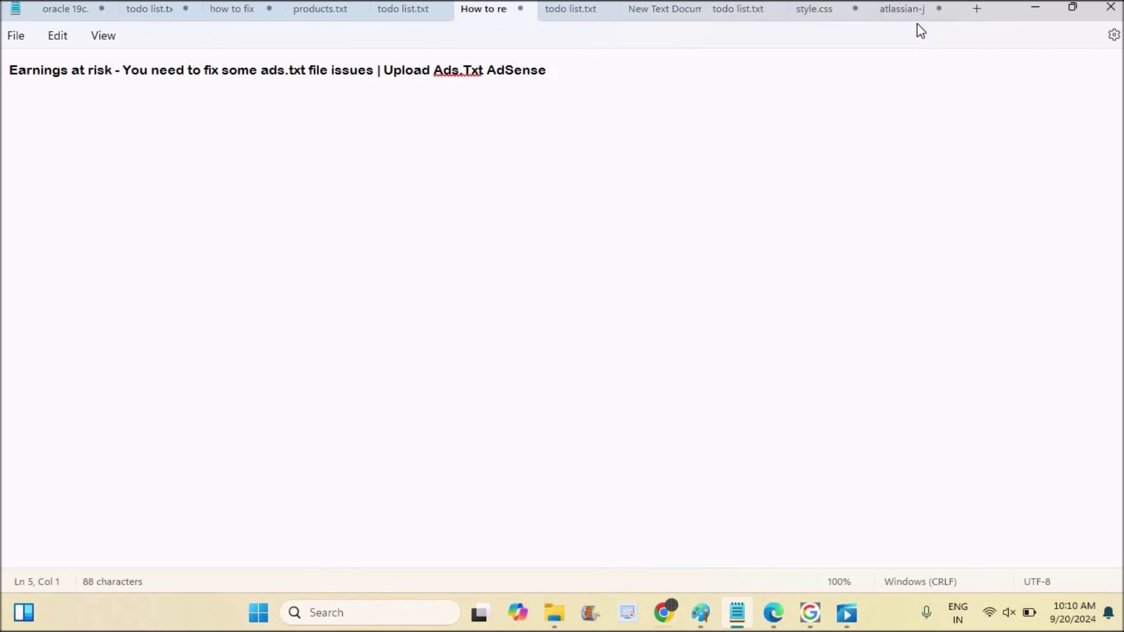
left_click(986, 8)
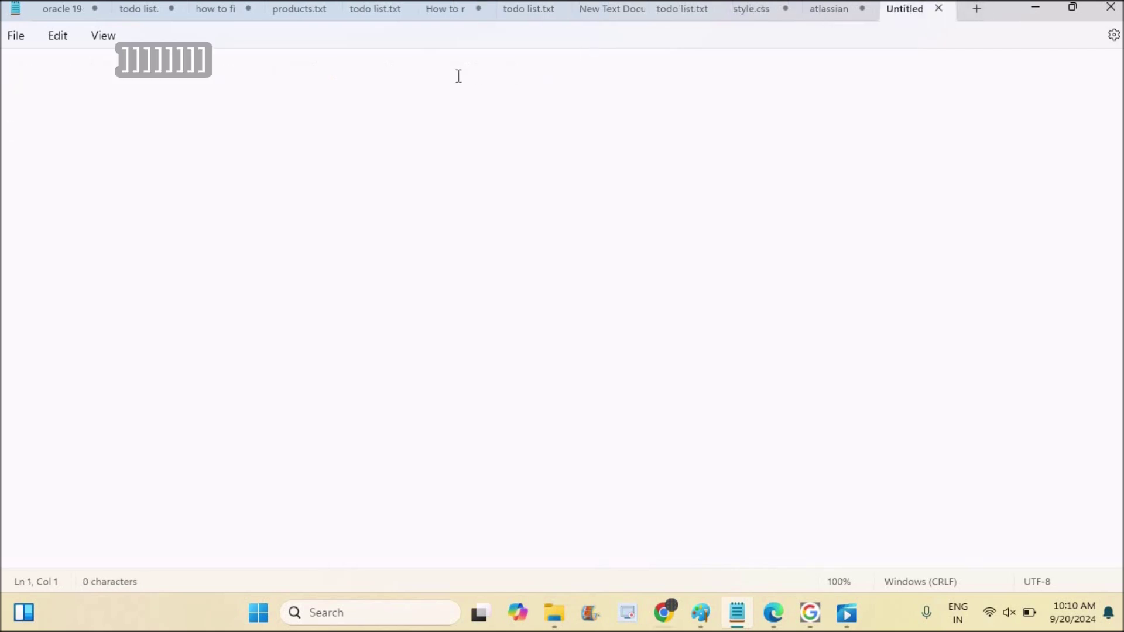
key("ctrl+v")
Save the document to the Desktop as a text file named ads, and minimize Notepad
left_click(17, 39)
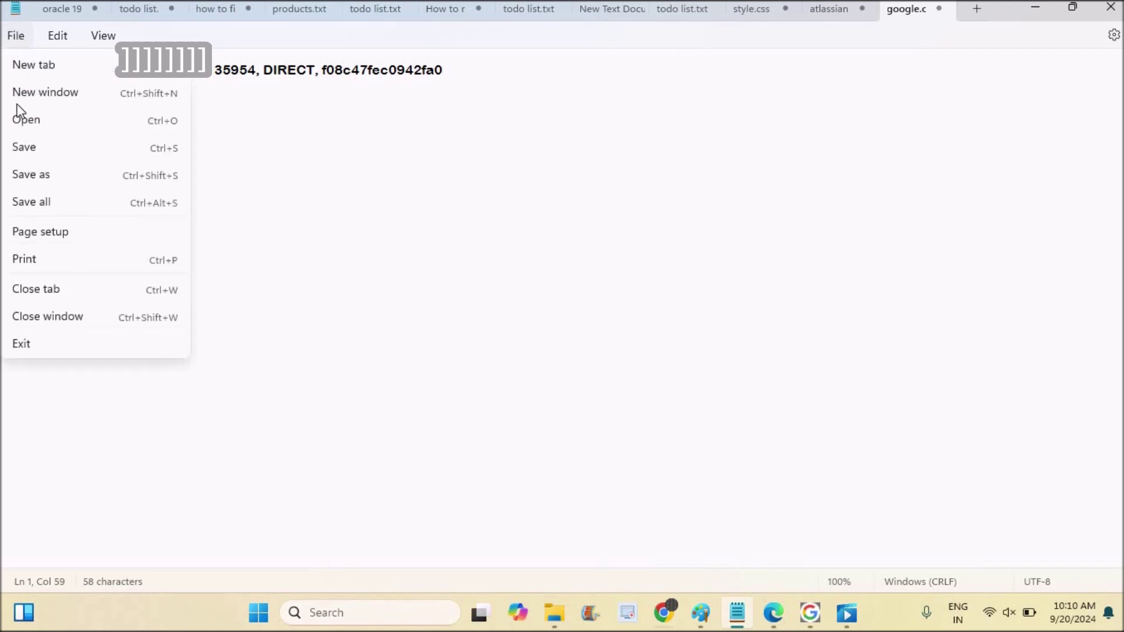
left_click(141, 174)
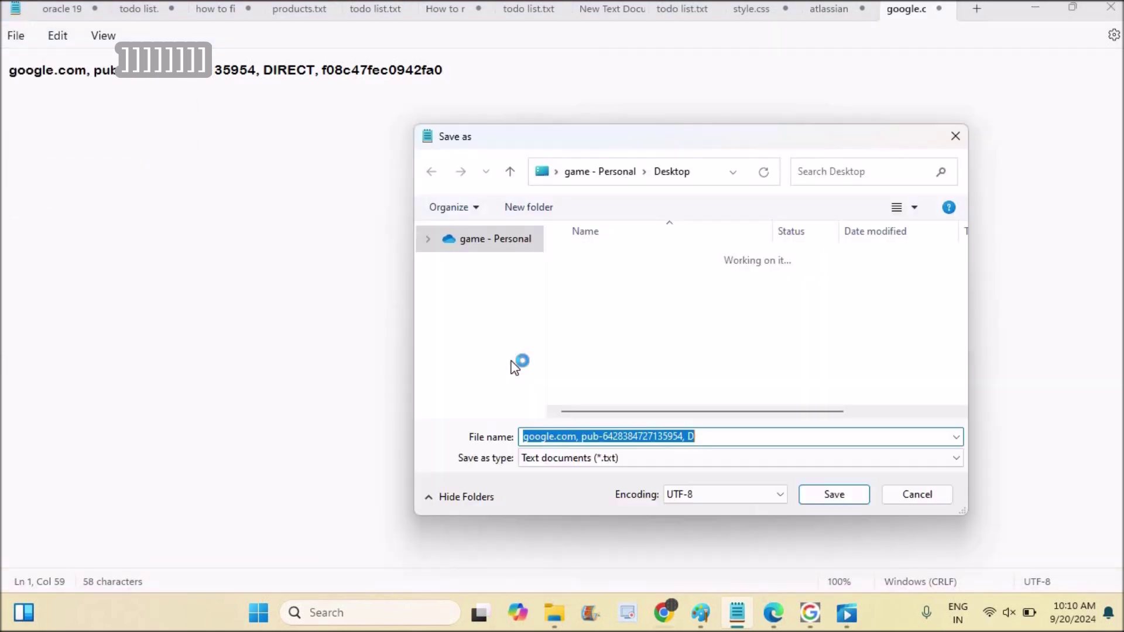
type("ads")
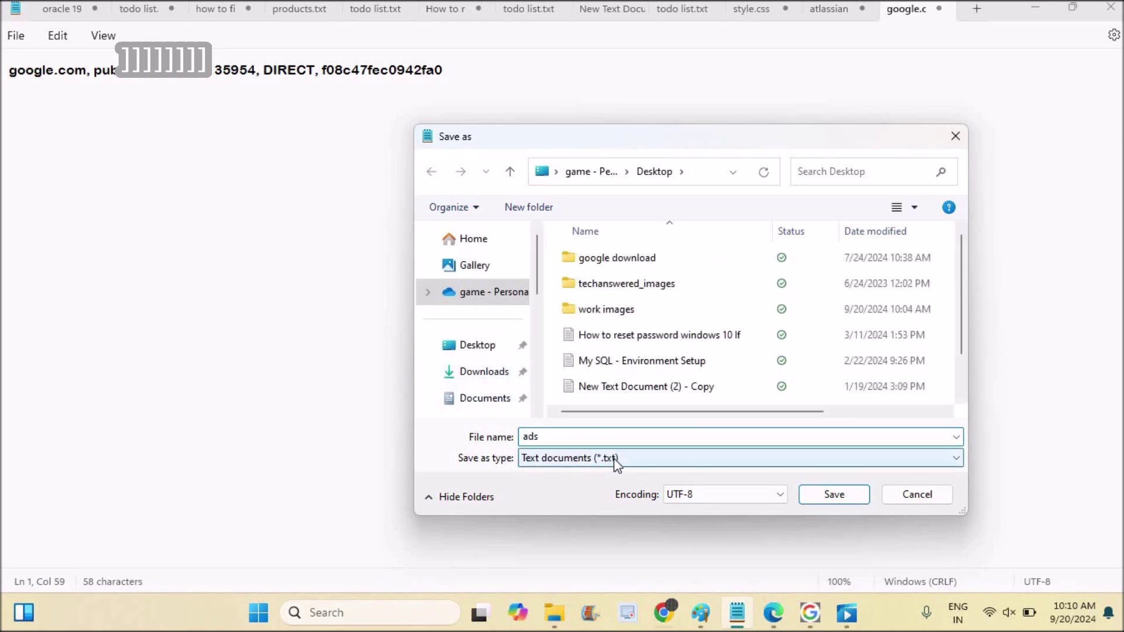
left_click(814, 489)
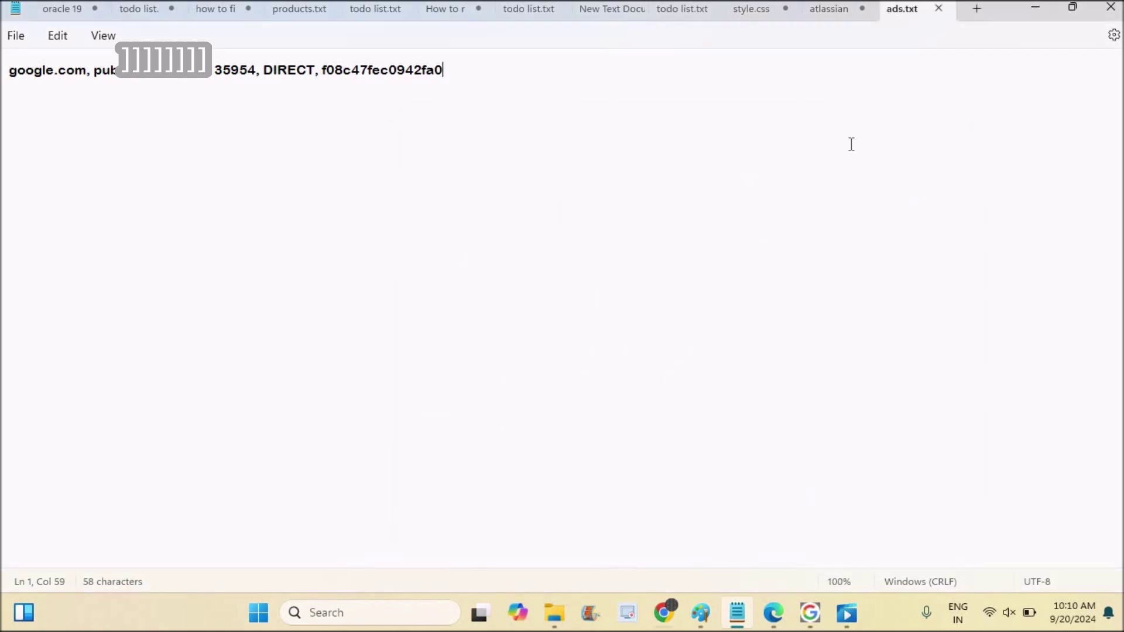
left_click(1034, 9)
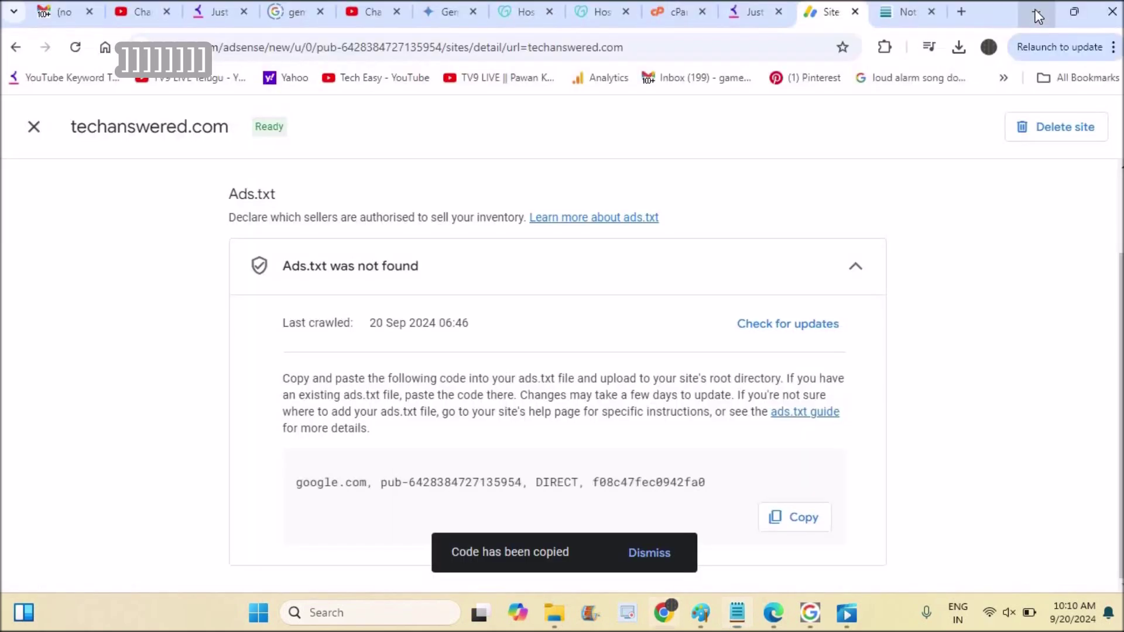
Switch to the GoDaddy hosting page and open cPanel Admin for techanswered.com
left_click(894, 13)
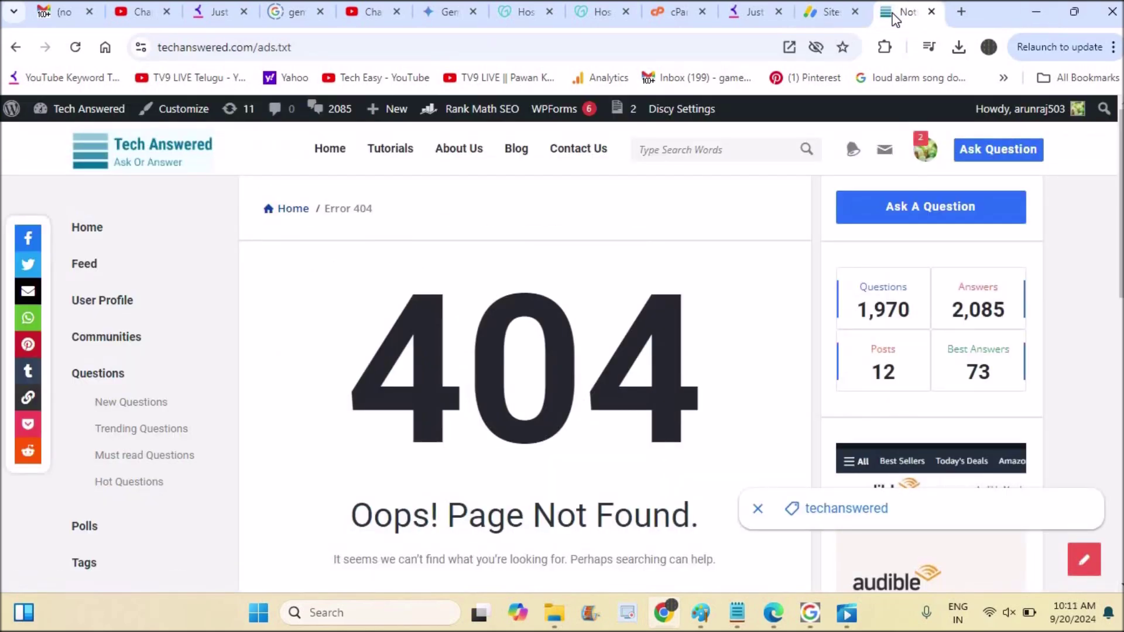
left_click(536, 12)
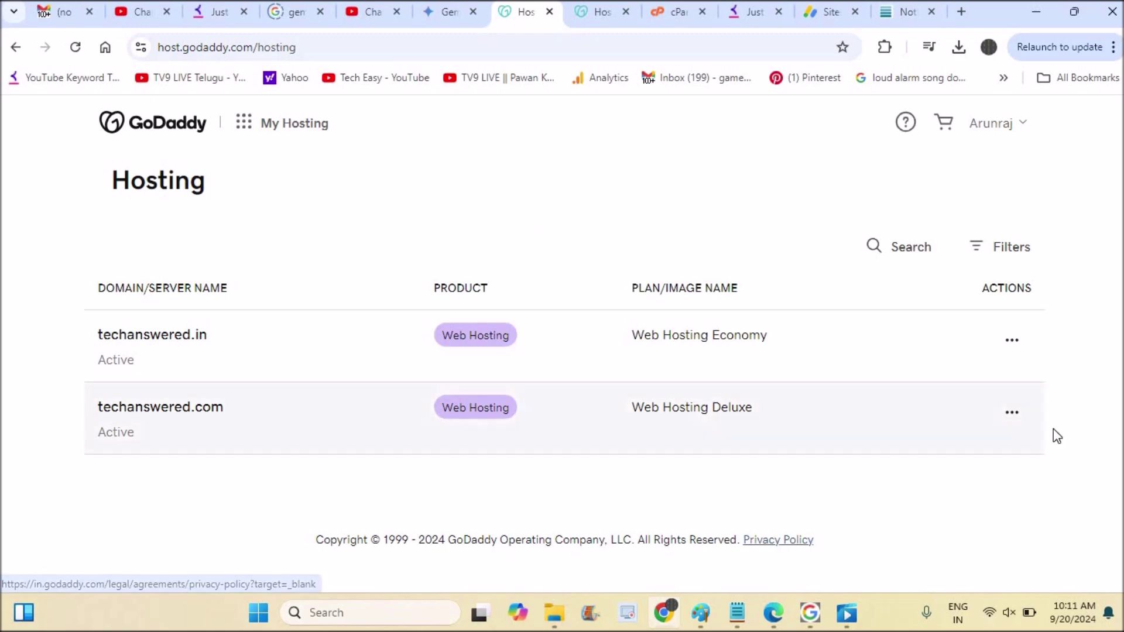
left_click(1019, 421)
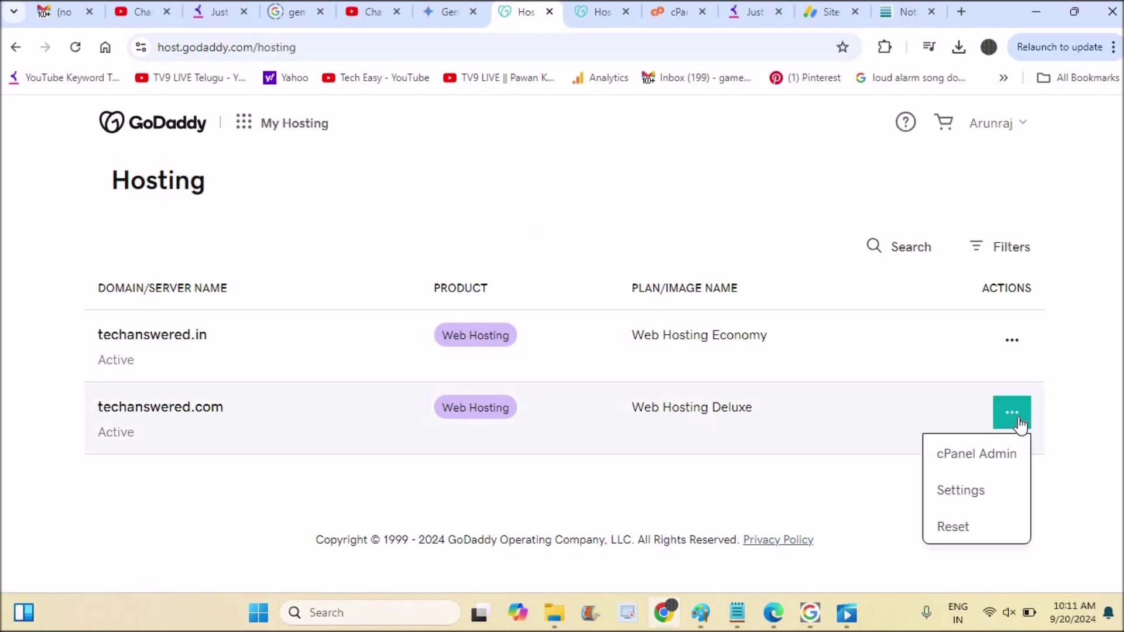
left_click(1002, 459)
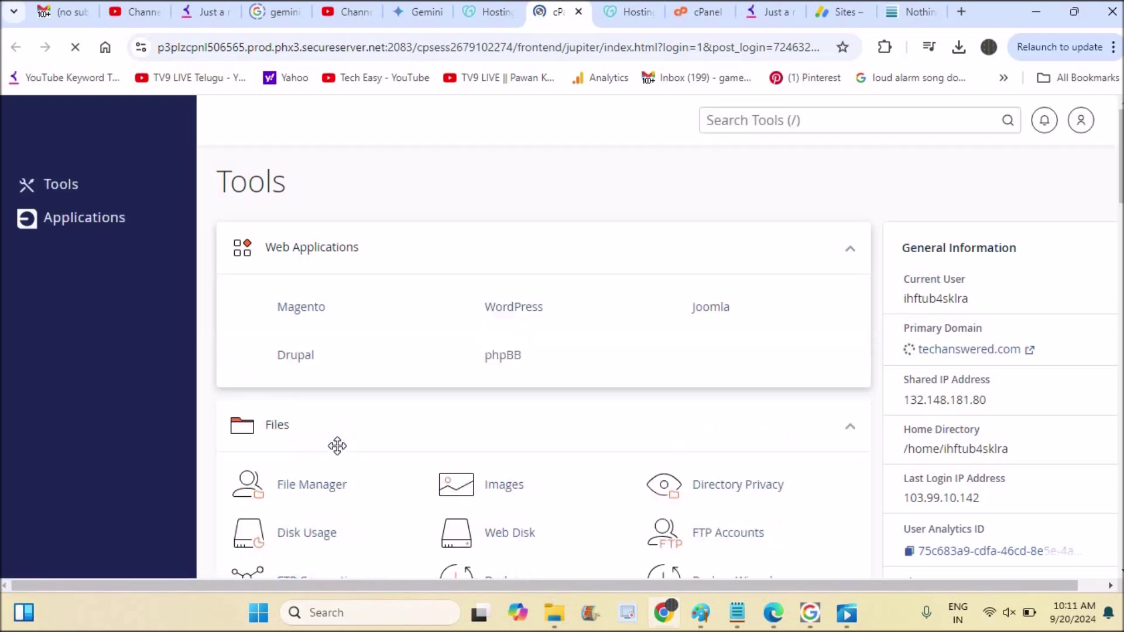
Open the public_html folder in cPanel's File Manager
left_click(321, 489)
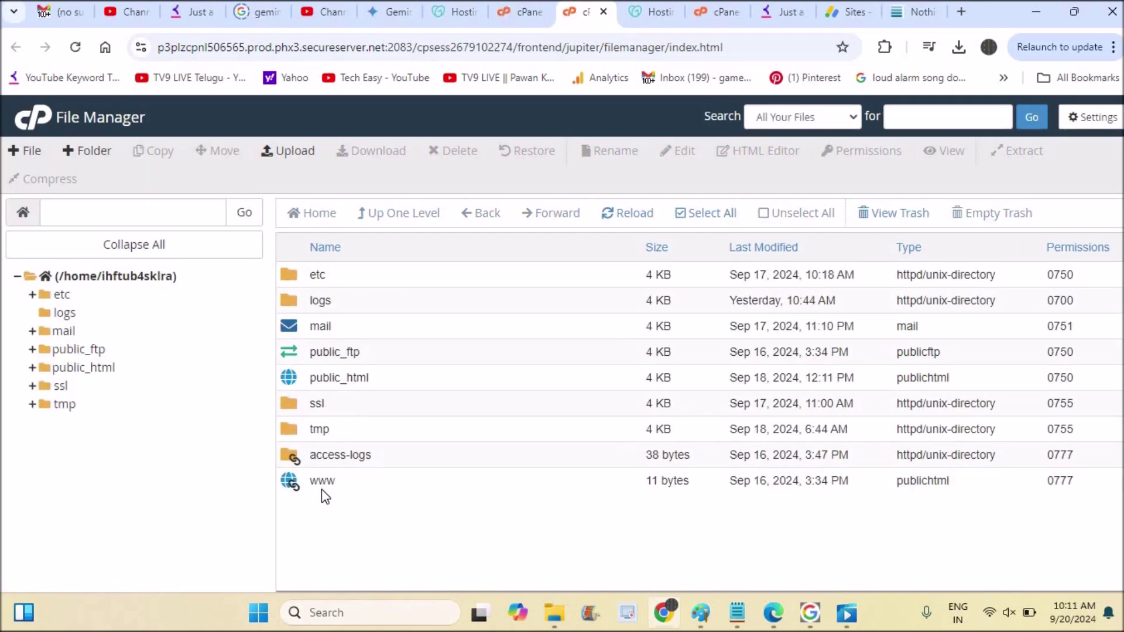
left_click(358, 377)
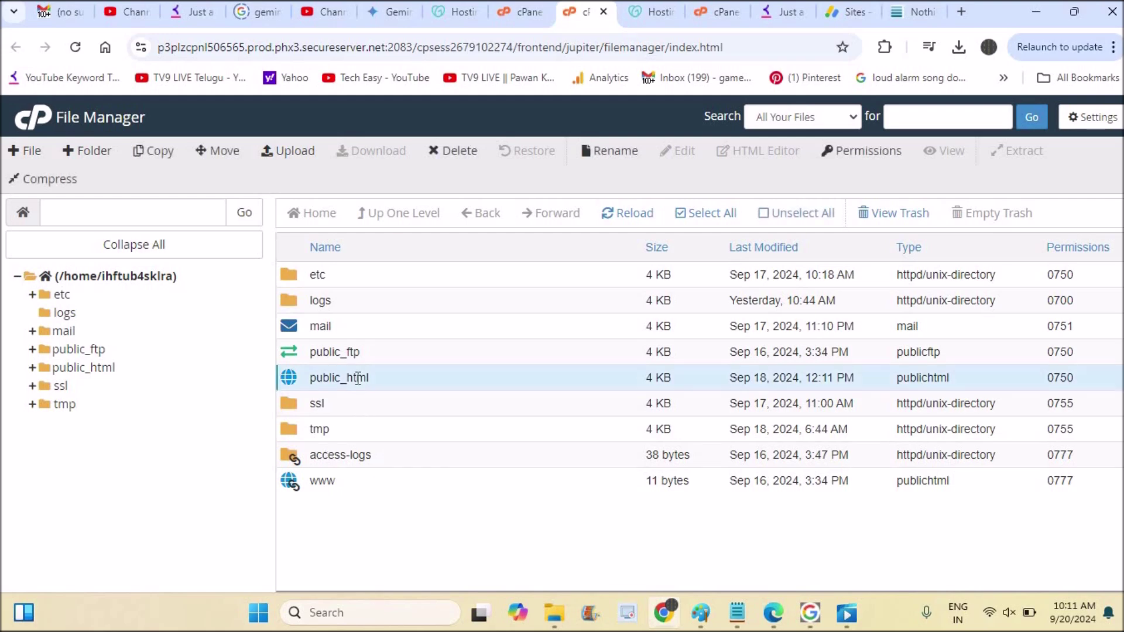
left_click(359, 378)
double_click(499, 395)
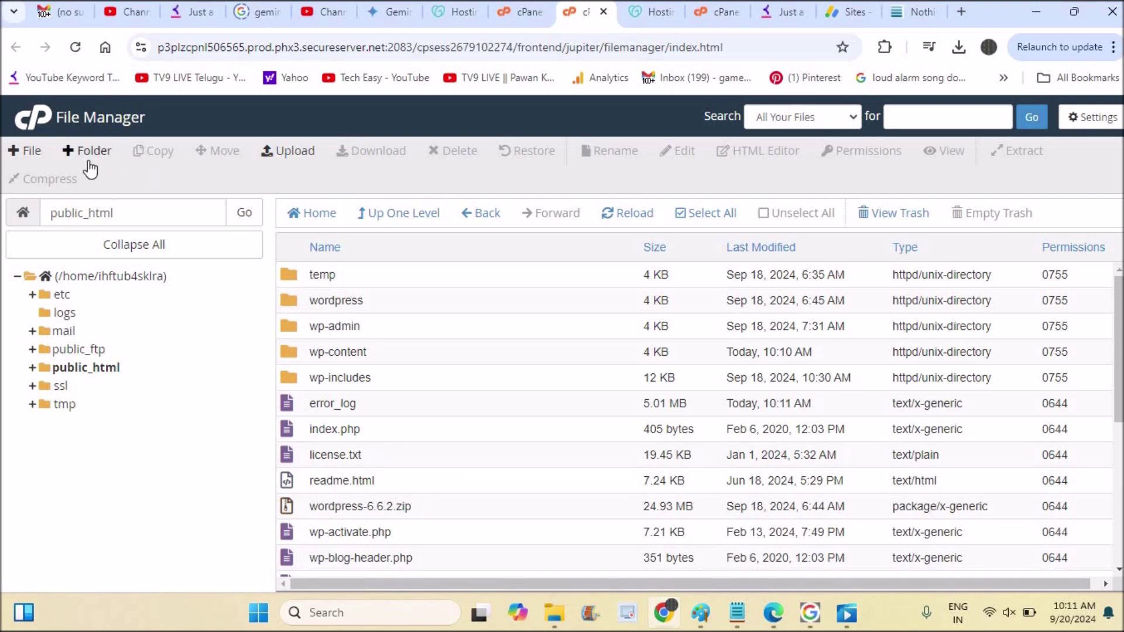
Upload the ads text file from the Desktop to public_html, and go back to the folder listing
left_click(289, 154)
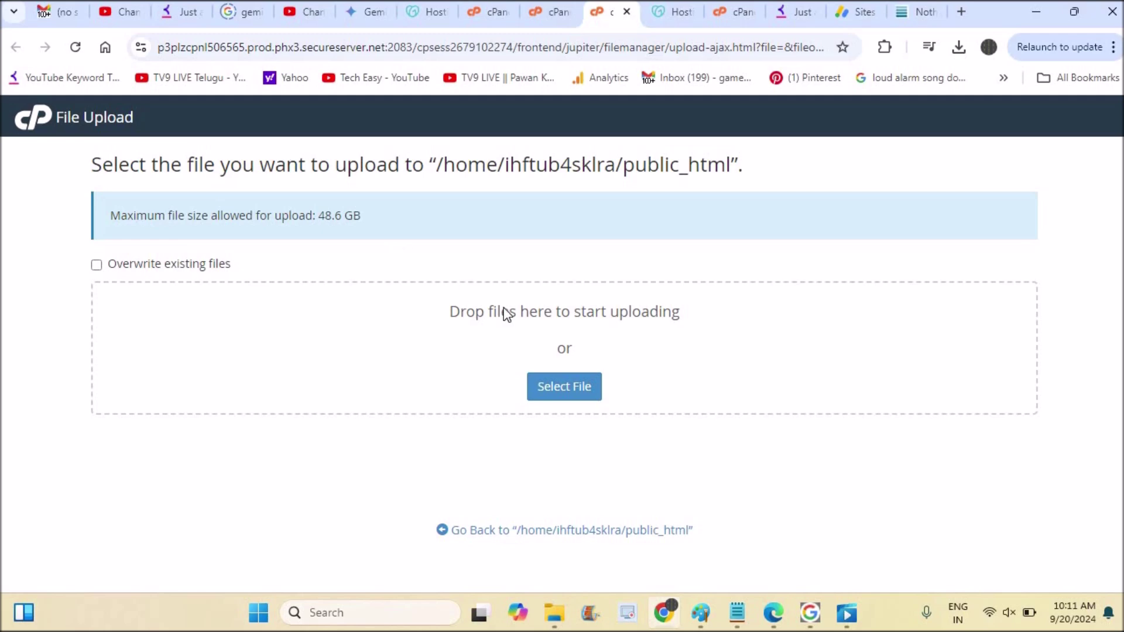
left_click(586, 390)
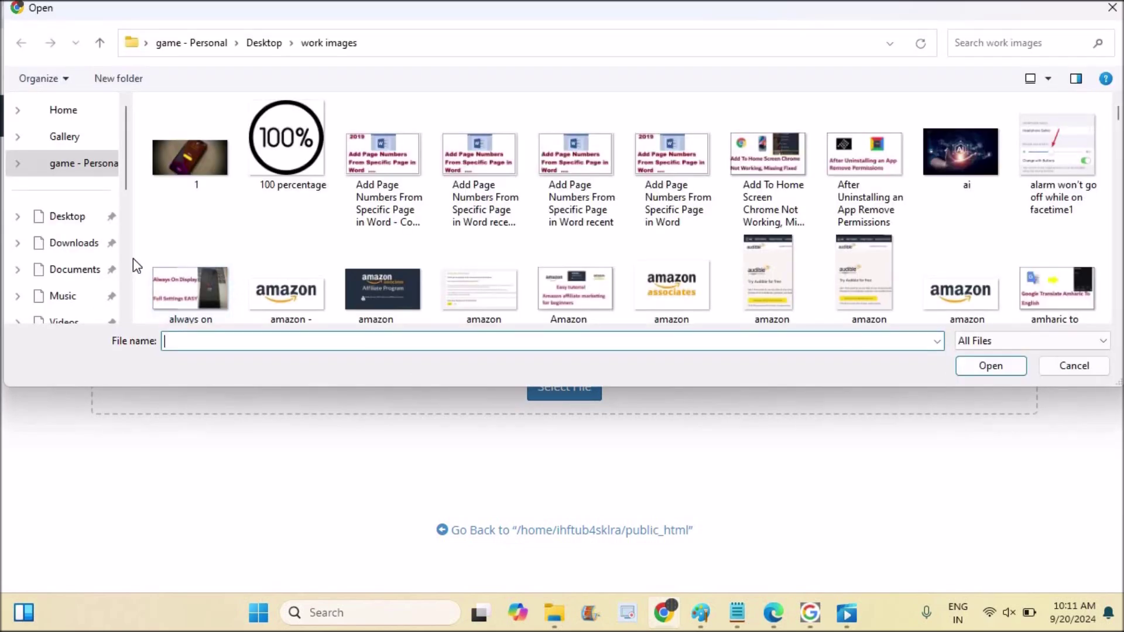
scroll(68, 221, "down", 1)
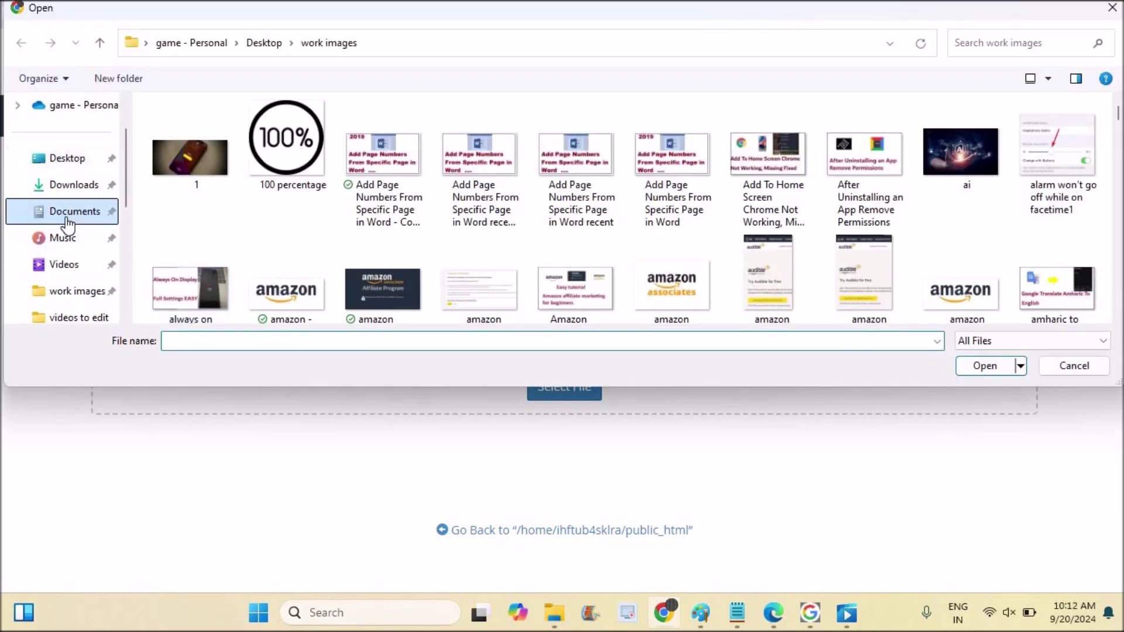
left_click(68, 210)
left_click(86, 167)
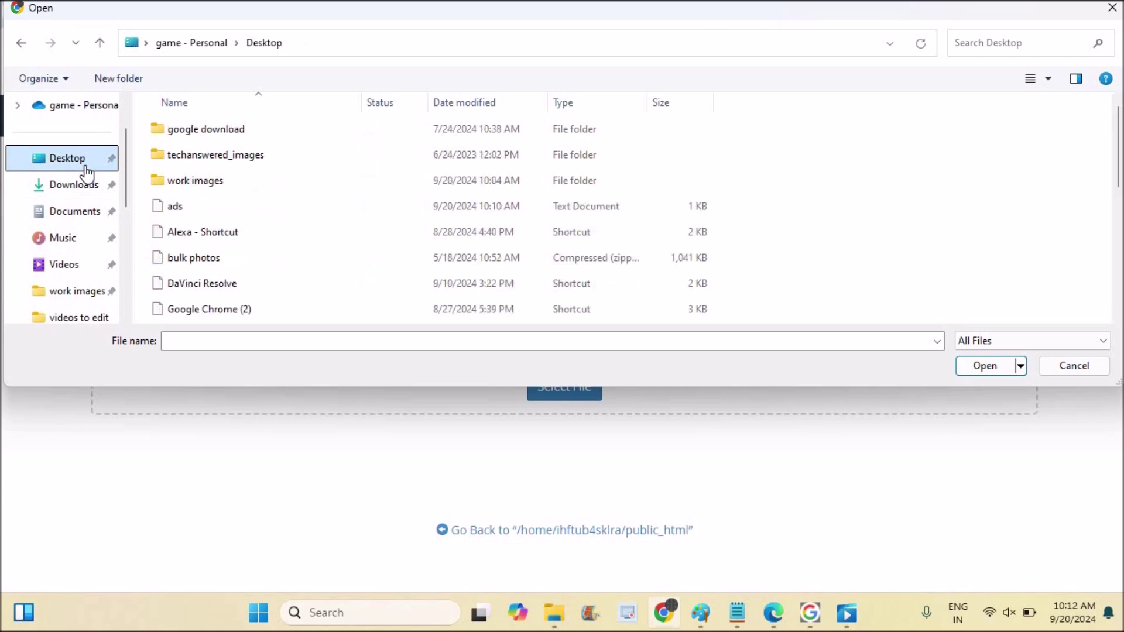
left_click(208, 210)
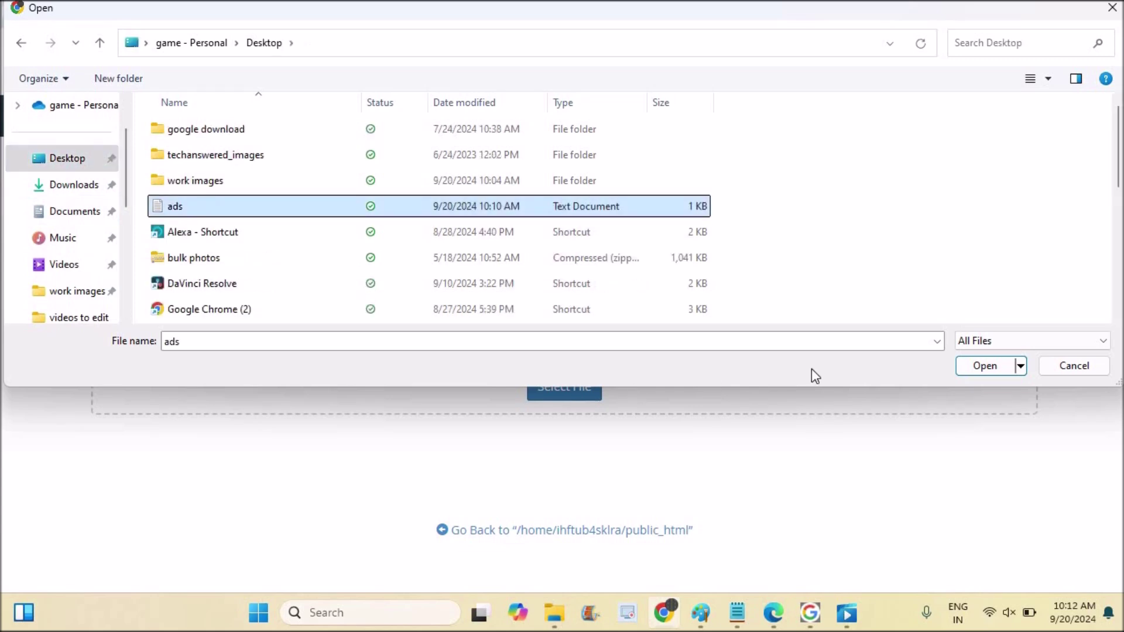
left_click(984, 369)
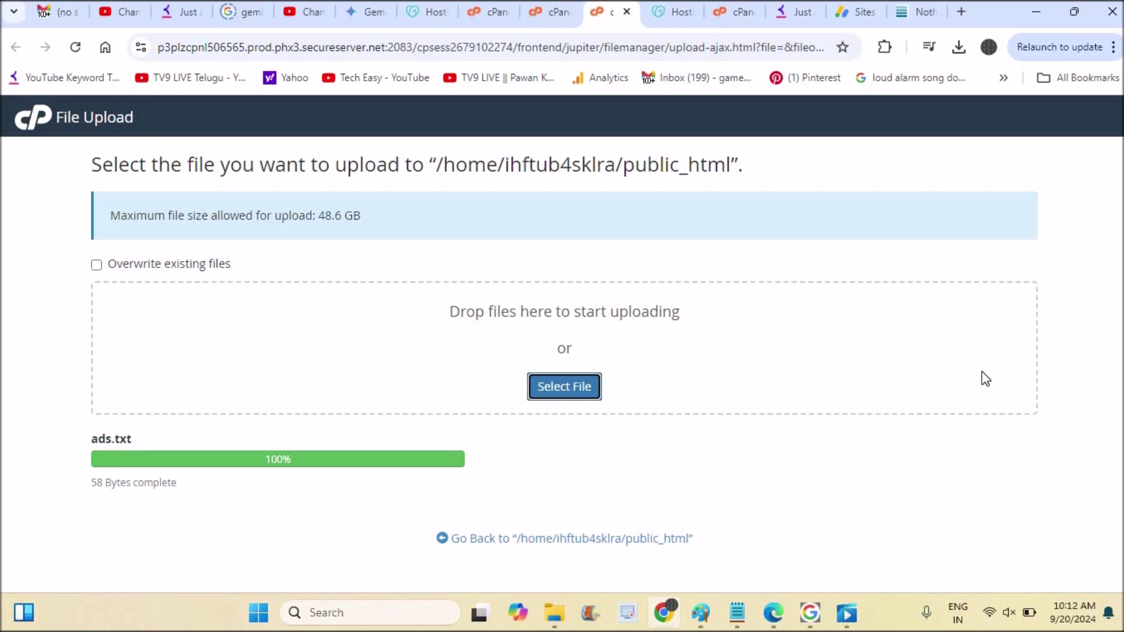
left_click(477, 541)
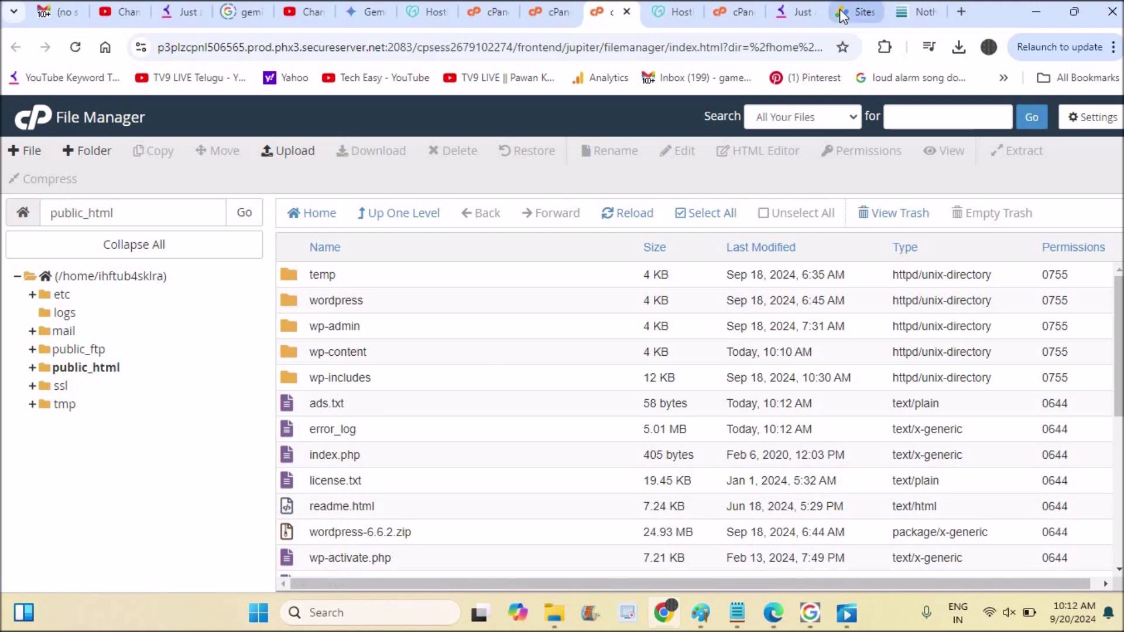
Have AdSense check techanswered.com's ads.txt for updates, acknowledge the result, and return to the list of sites
left_click(863, 17)
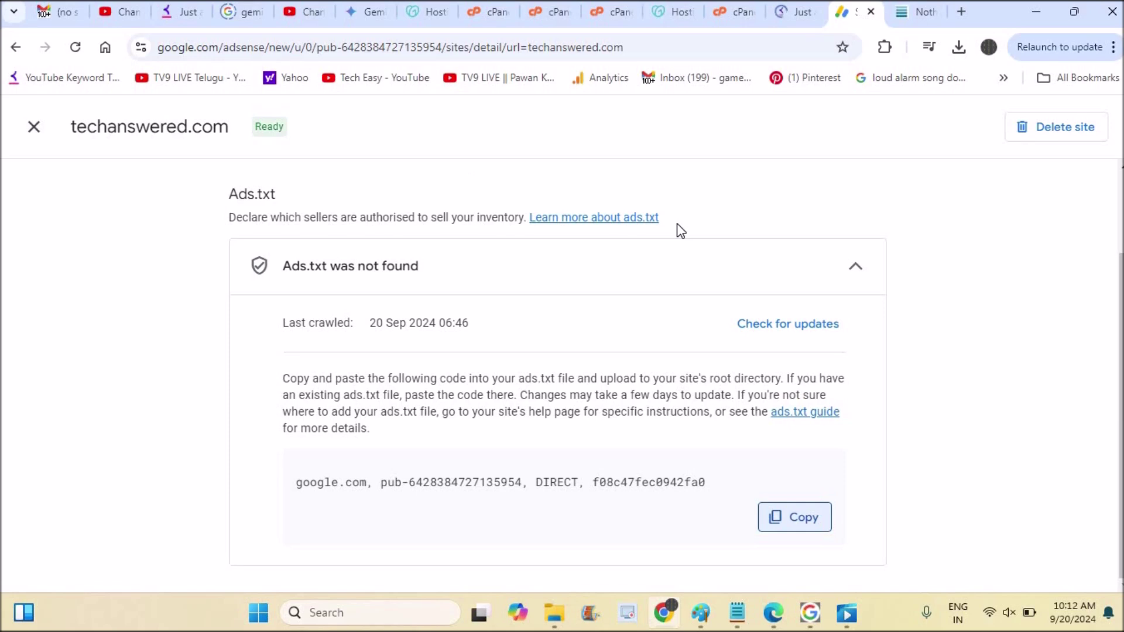
left_click(799, 329)
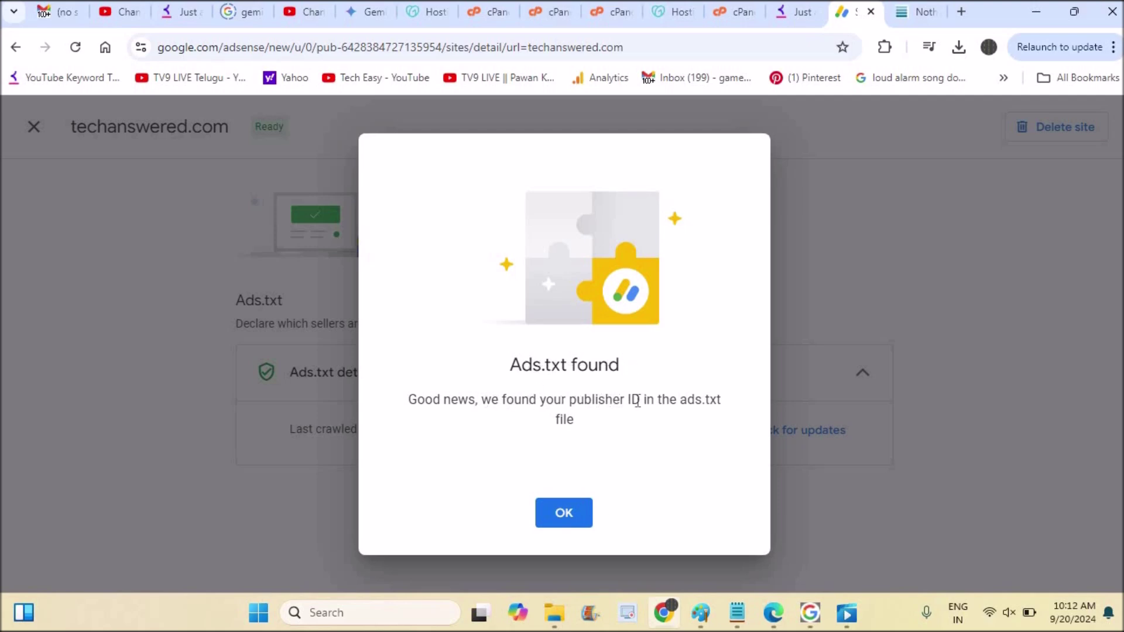
left_click(586, 519)
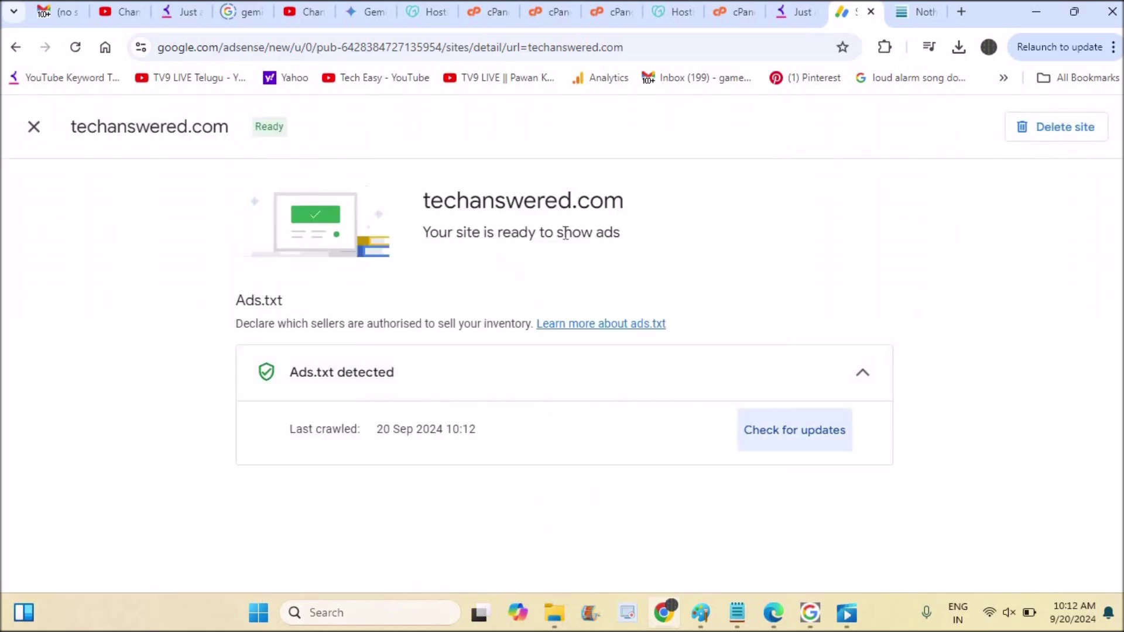
left_click(34, 131)
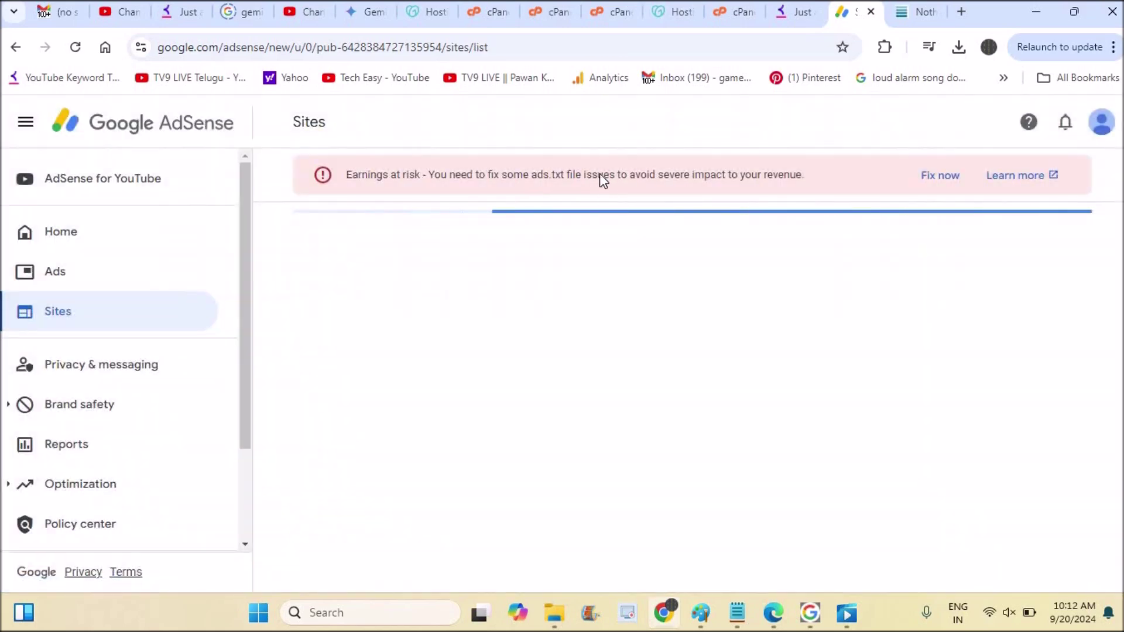